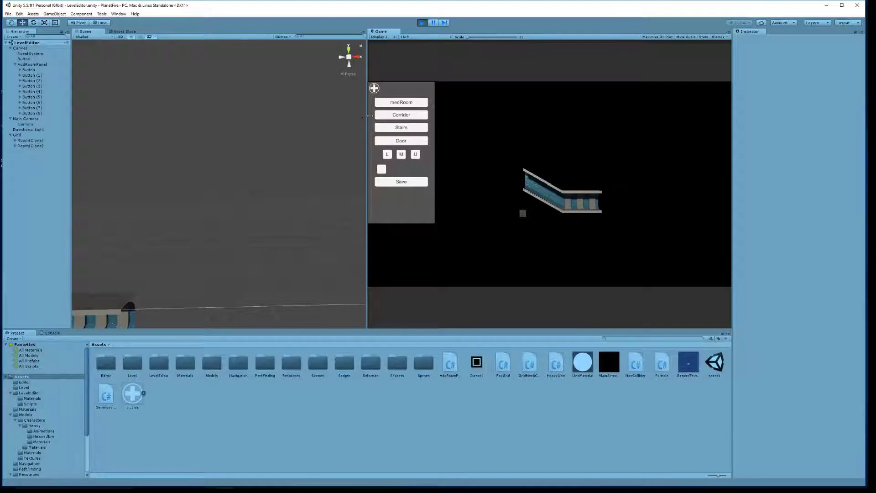
Add rising stairs to the corridor's right end and attach a two-level stair section at the top of the left stairs.
left_click(404, 129)
left_click(635, 192)
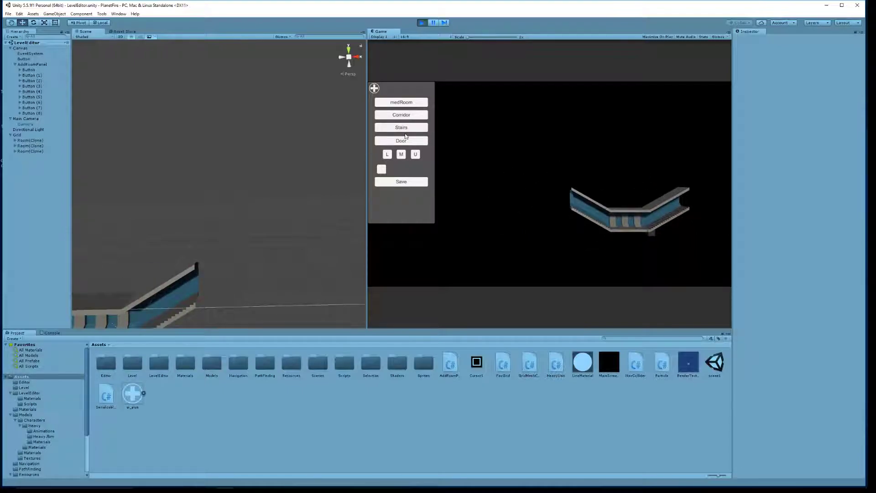
left_click(382, 167)
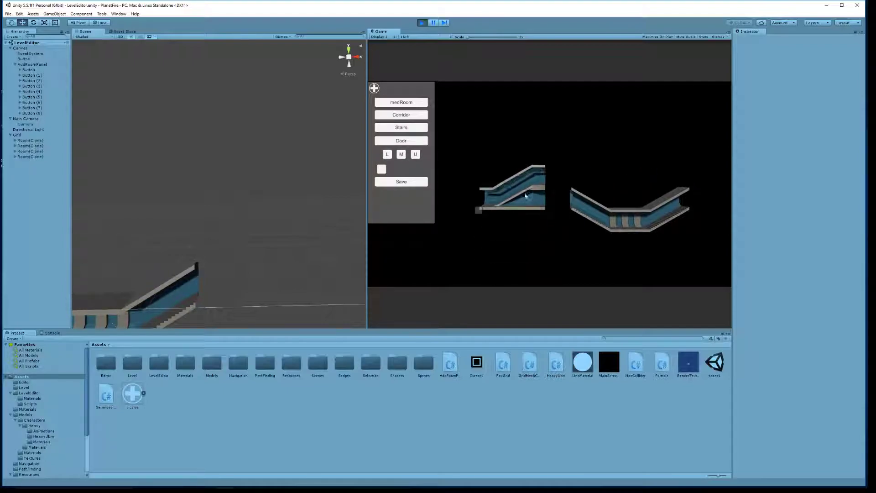
scroll(593, 226, "up", 5)
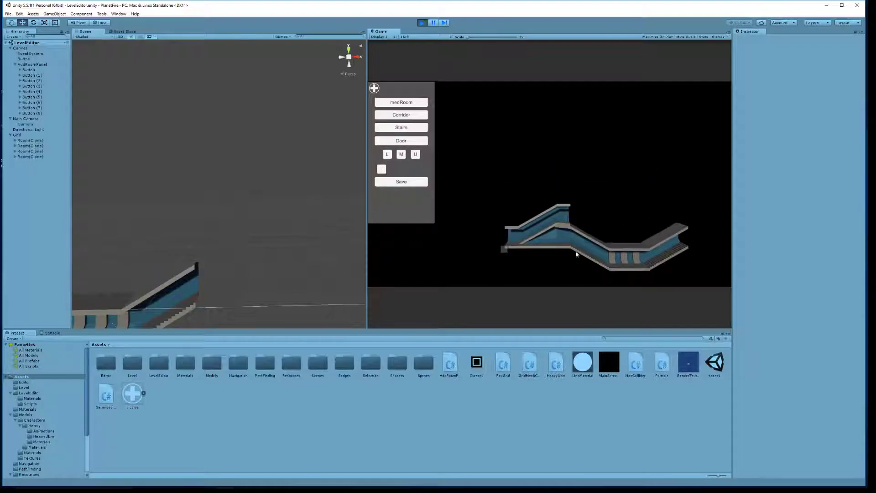
scroll(557, 237, "down", 3)
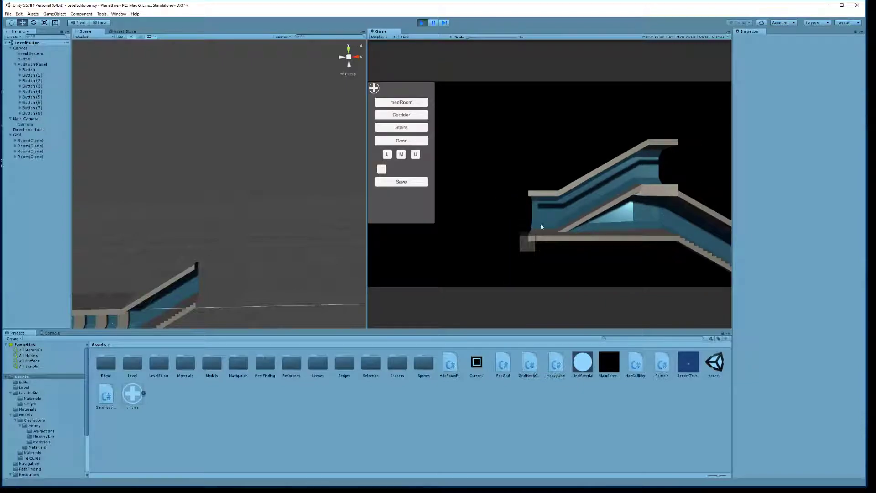
scroll(634, 214, "down", 3)
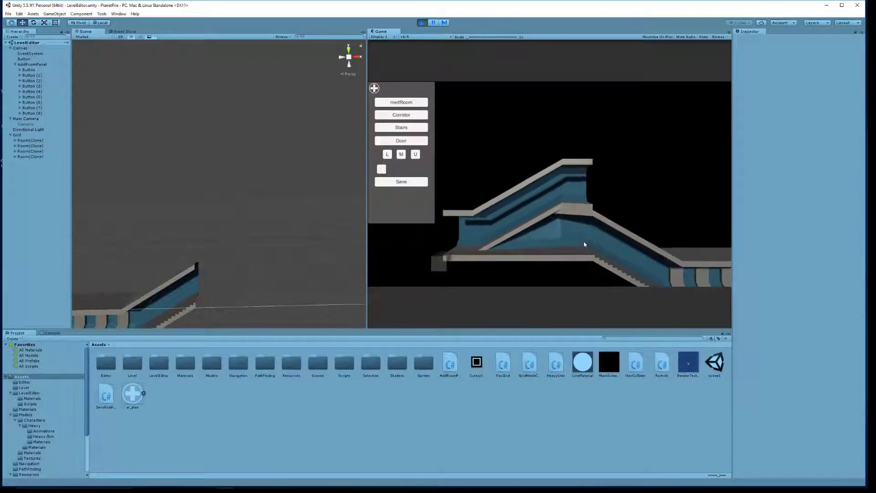
scroll(656, 199, "down", 2)
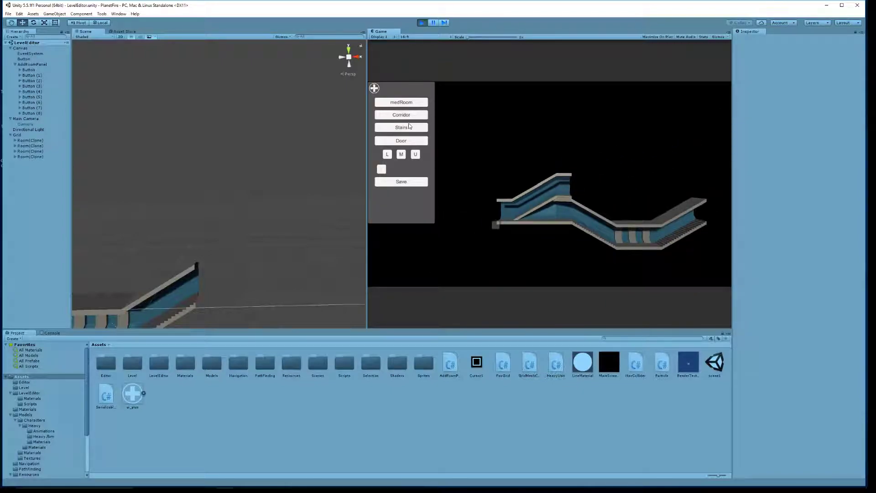
Add corridor pieces along the upper floor and extend the lower floor with a corridor at both ends.
left_click(409, 126)
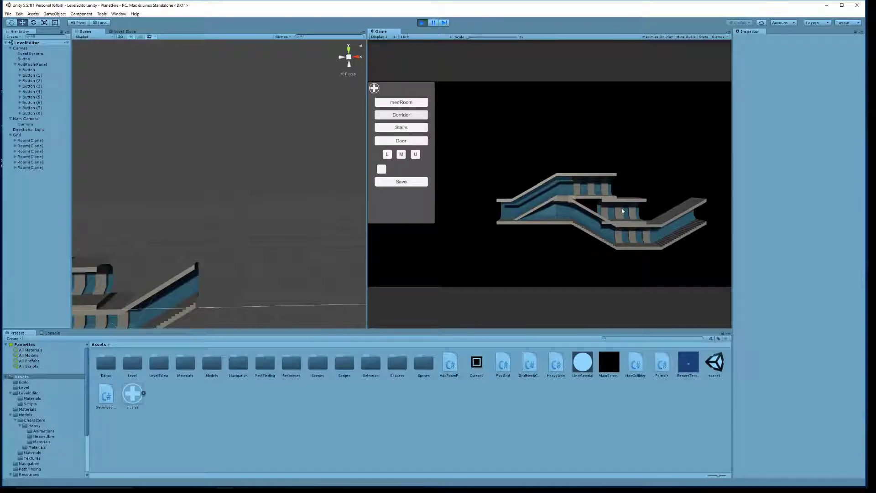
left_click(423, 126)
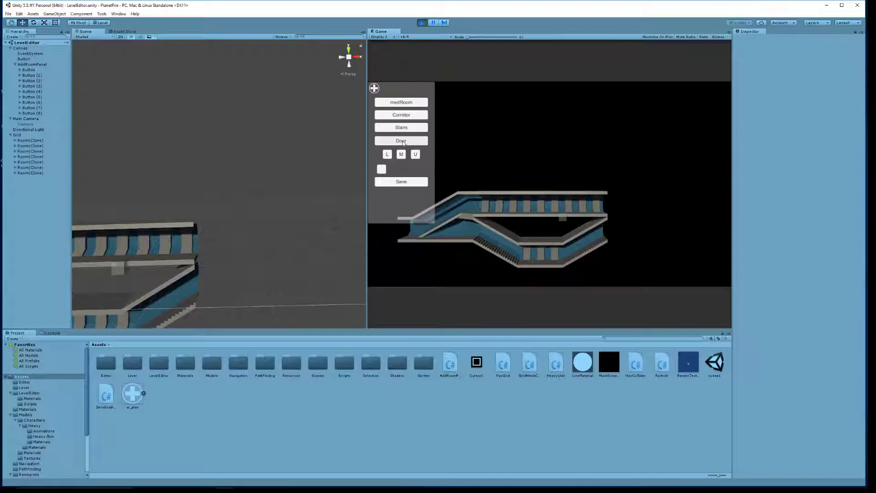
left_click(413, 127)
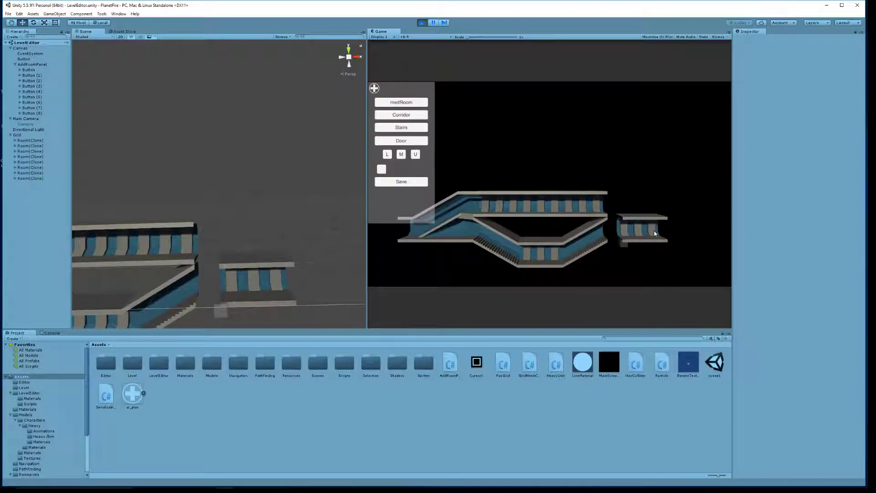
left_click(413, 121)
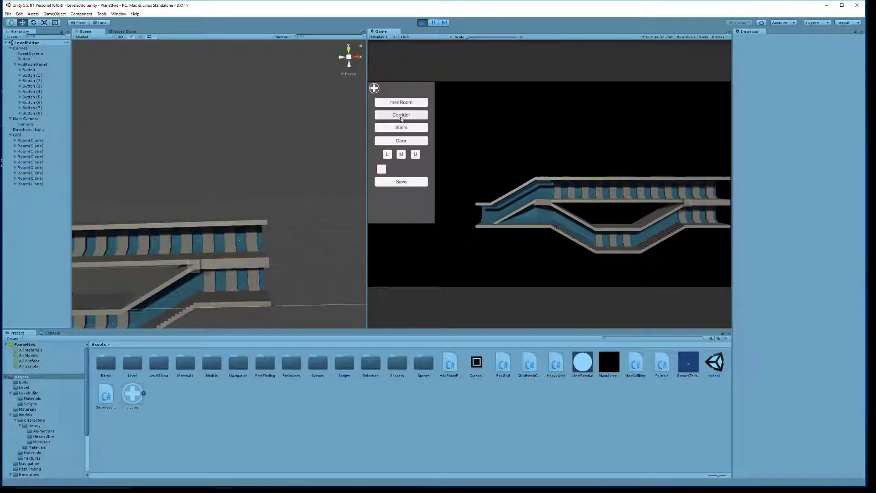
left_click(402, 115)
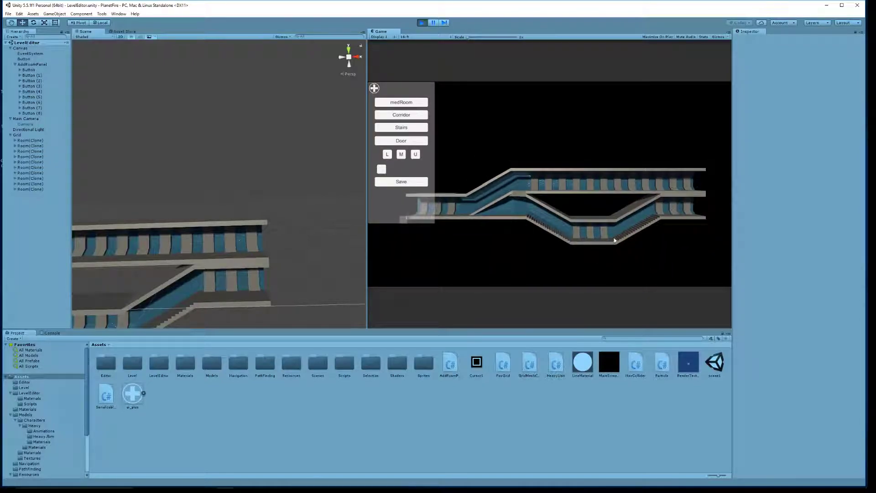
Save the assembled level from the level editor.
scroll(569, 251, "up", 5)
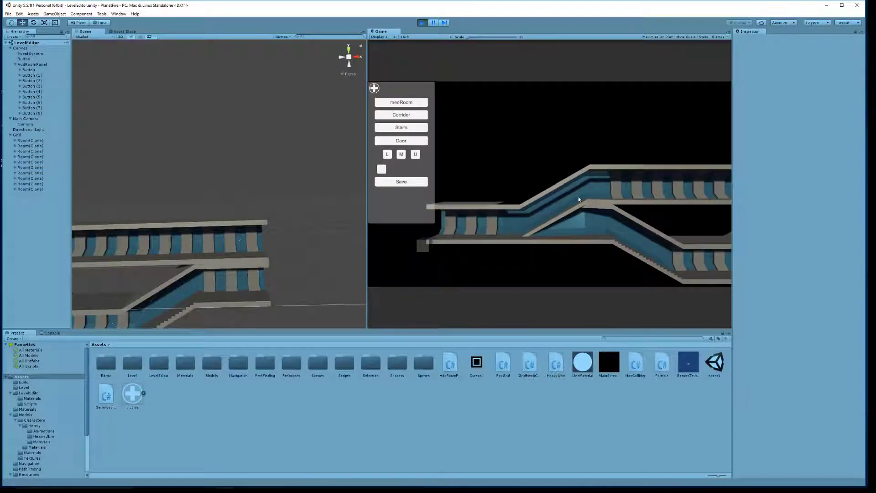
middle_click_drag(594, 199, 563, 227)
scroll(603, 246, "up", 5)
scroll(612, 229, "down", 5)
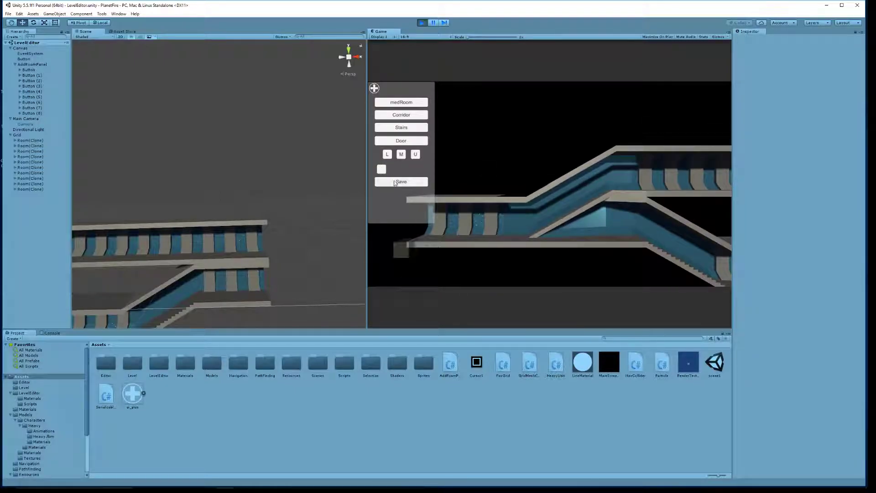
left_click(401, 182)
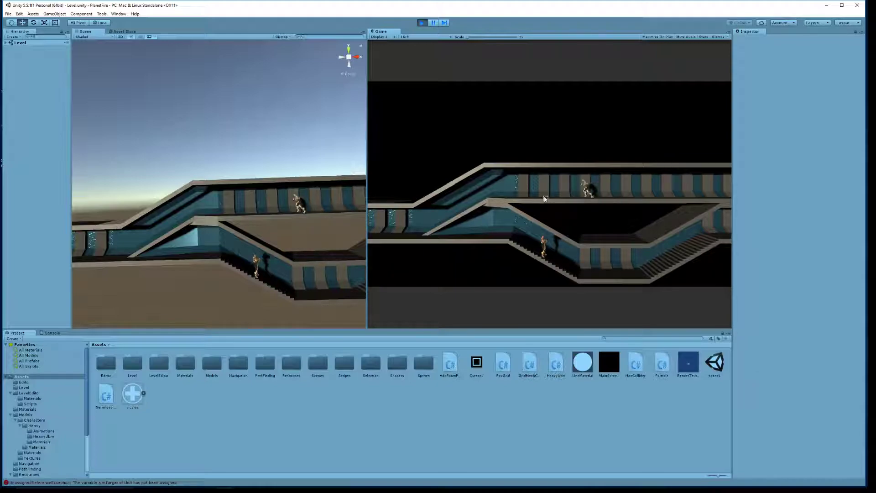
Send the units to new positions in the running level, one along the upper corridor and one to the lower left corridor.
left_click(608, 237)
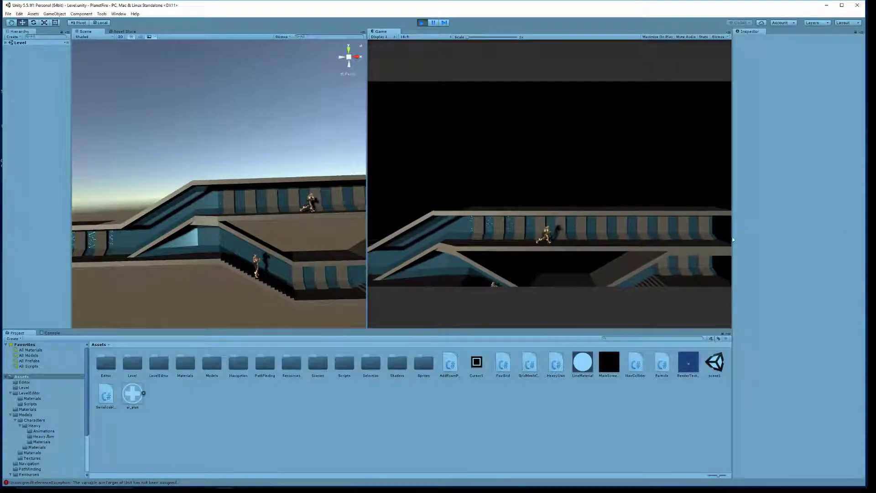
left_click(519, 235)
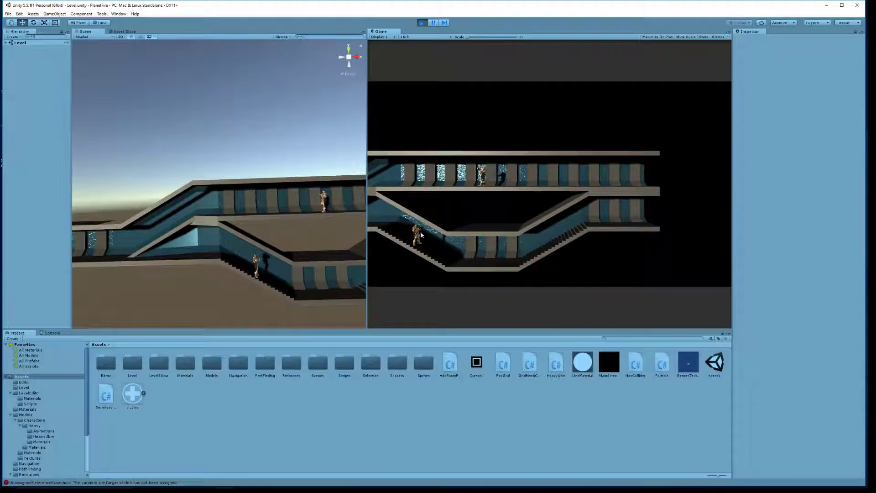
left_click(478, 185)
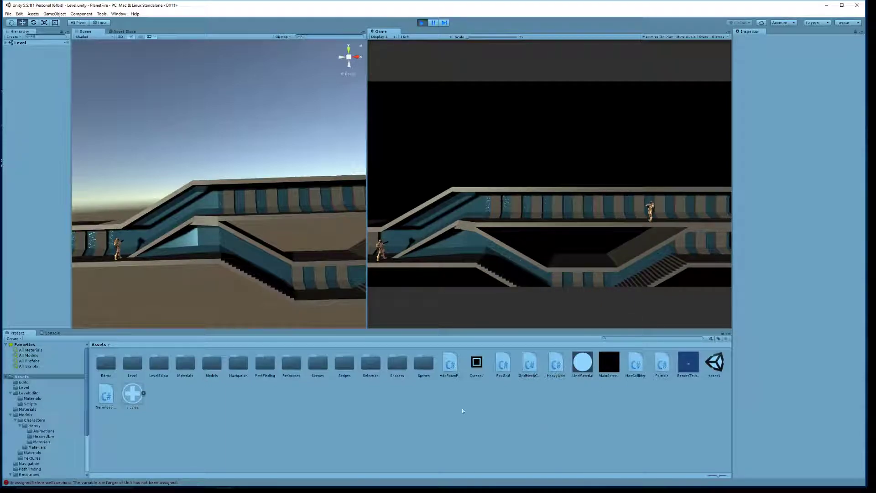
Create a 3D cube in the Level scene and set its scale to 0.4 on all axes.
right_click(29, 129)
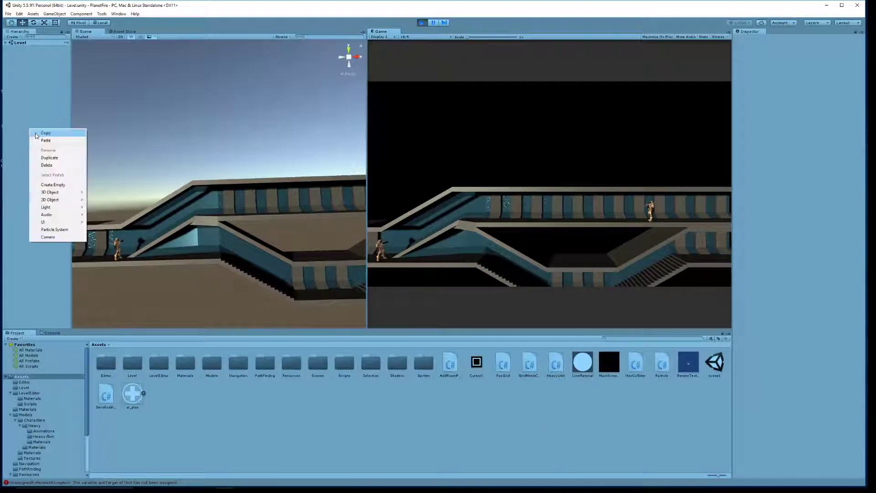
left_click(6, 42)
right_click(32, 108)
mouse_move(61, 172)
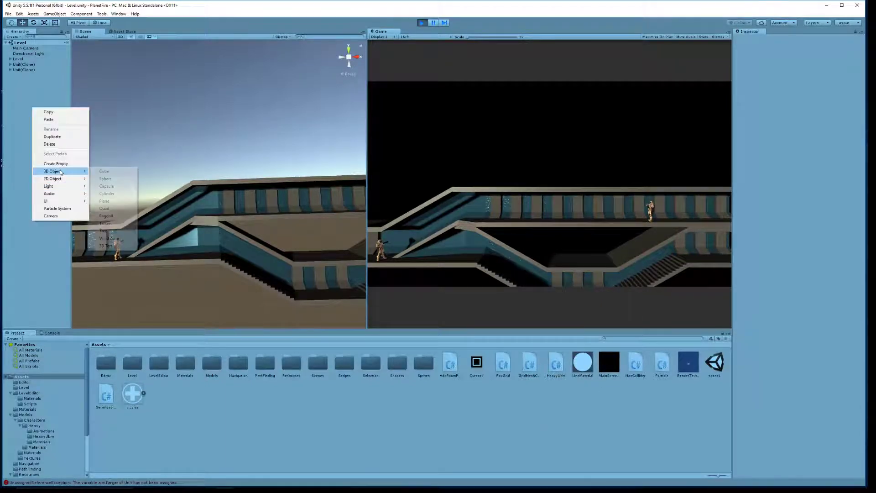
left_click(104, 171)
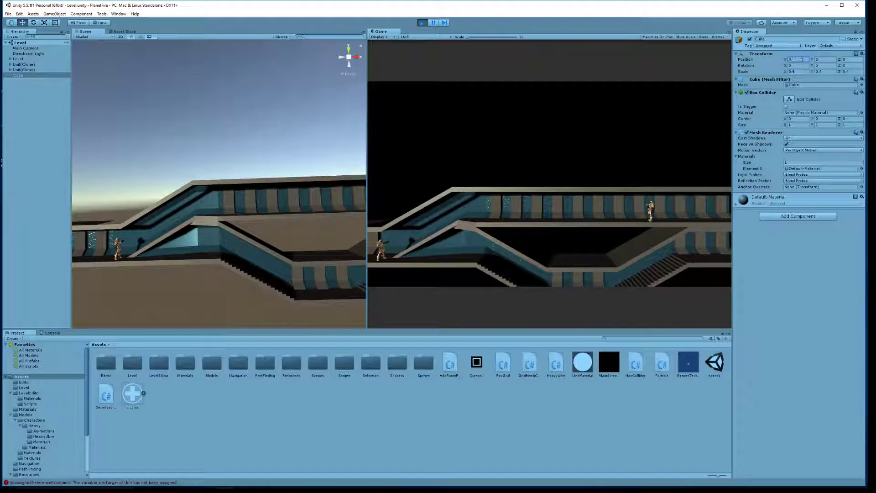
Move the cube from the origin into the left end of the upper corridor, at about X 17.
left_click(216, 305)
scroll(214, 301, "down", 4)
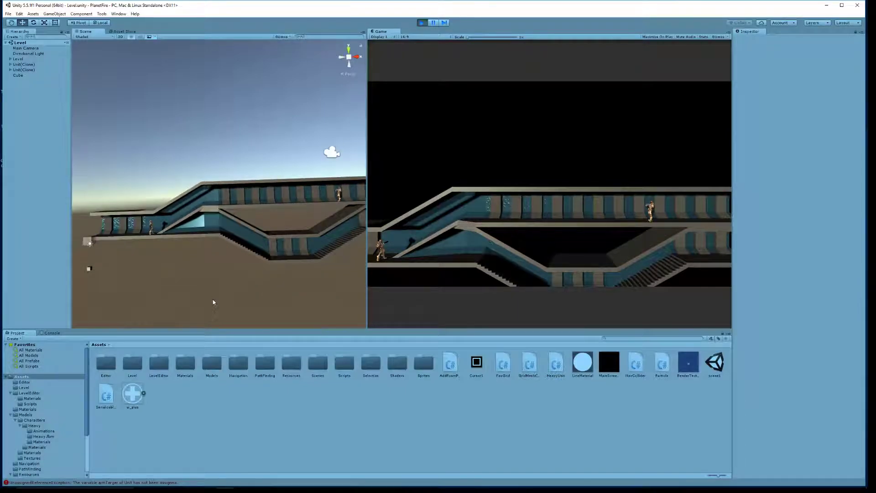
left_click(115, 254)
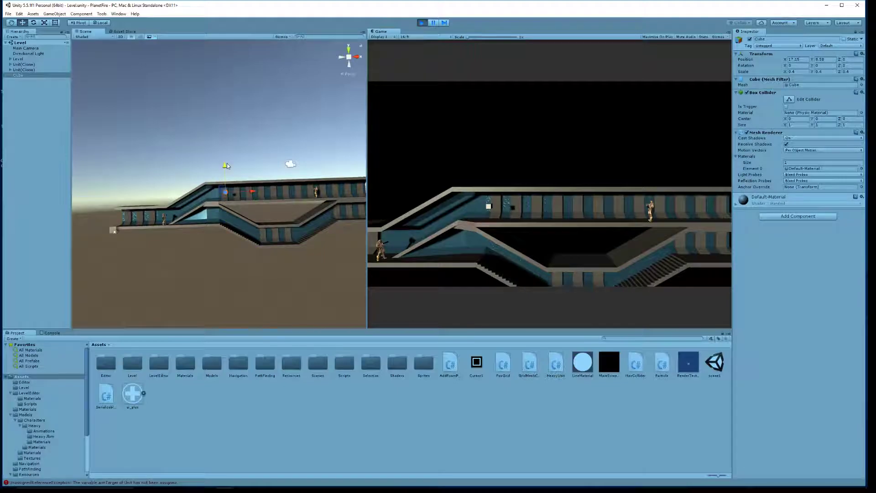
Assign Cube as the Aim Target of the Unit script on the first Unit(Clone).
left_click(22, 64)
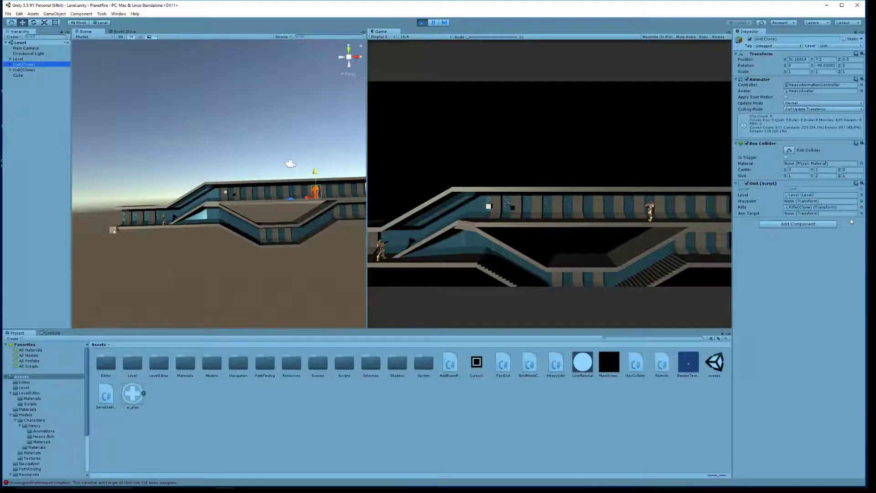
left_click(861, 213)
left_click_drag(724, 249, 743, 222)
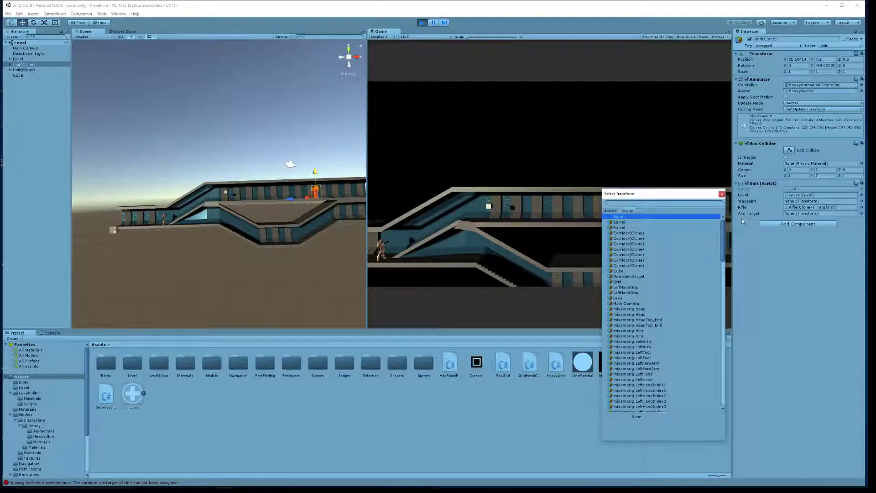
double_click(620, 271)
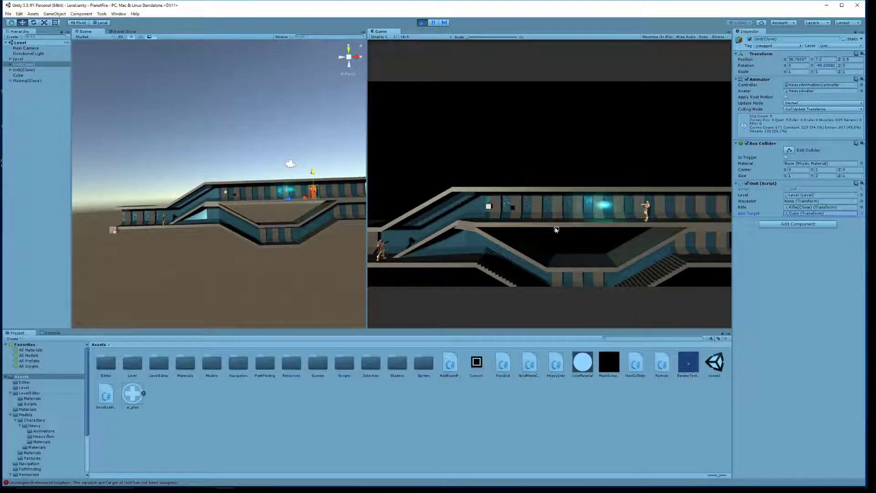
Move the cube to different spots along the upper corridor to test the unit's aim, leaving it at about X 23.6, Y 8.9.
left_click(225, 193)
left_click_drag(225, 165, 309, 180)
left_click_drag(245, 198, 331, 190)
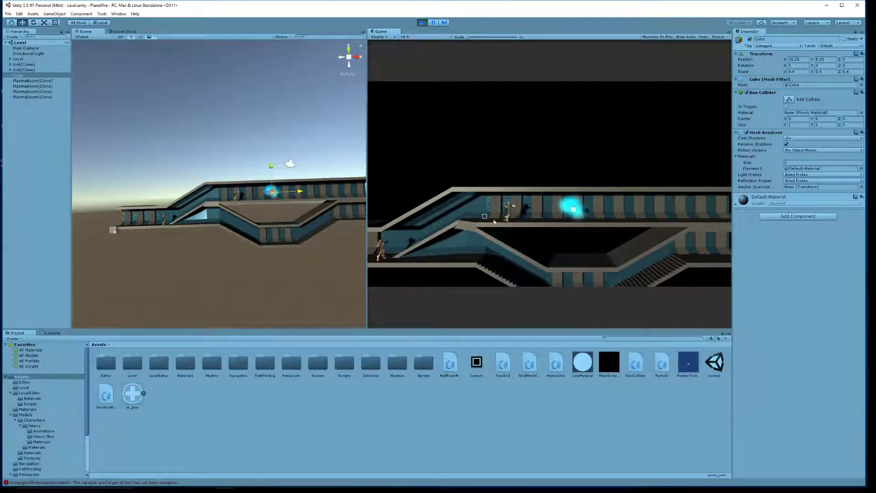
left_click_drag(299, 190, 346, 188)
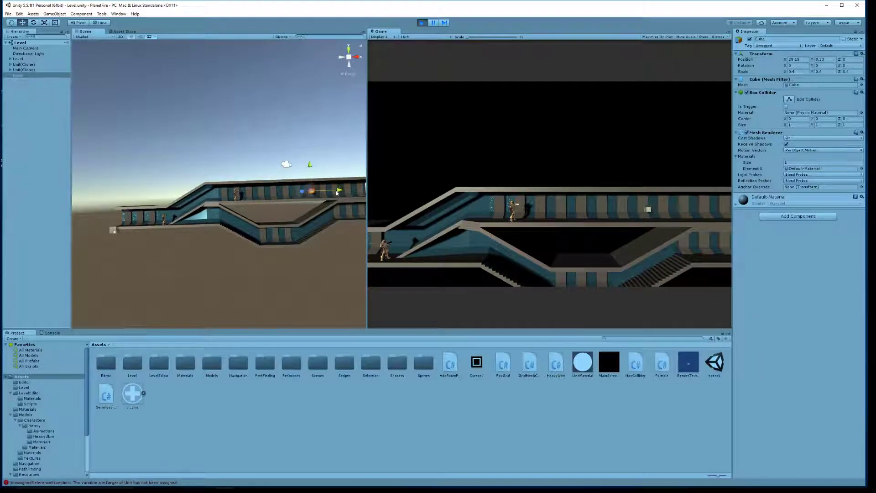
left_click_drag(306, 166, 306, 163)
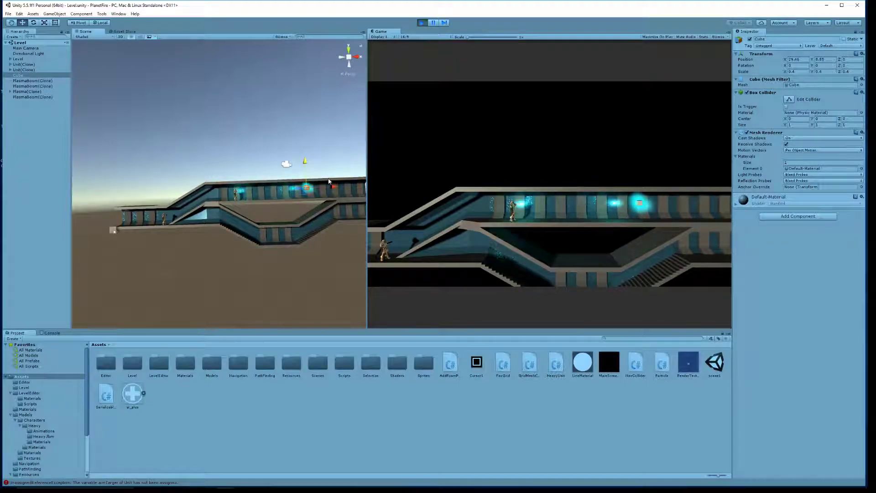
left_click_drag(335, 188, 278, 163)
Move the cube farther from the shooting unit along the upper corridor, to about X 26.4.
mouse_move(265, 211)
right_mouse_down()
mouse_move(283, 207)
mouse_move(269, 220)
right_mouse_up()
key("w")
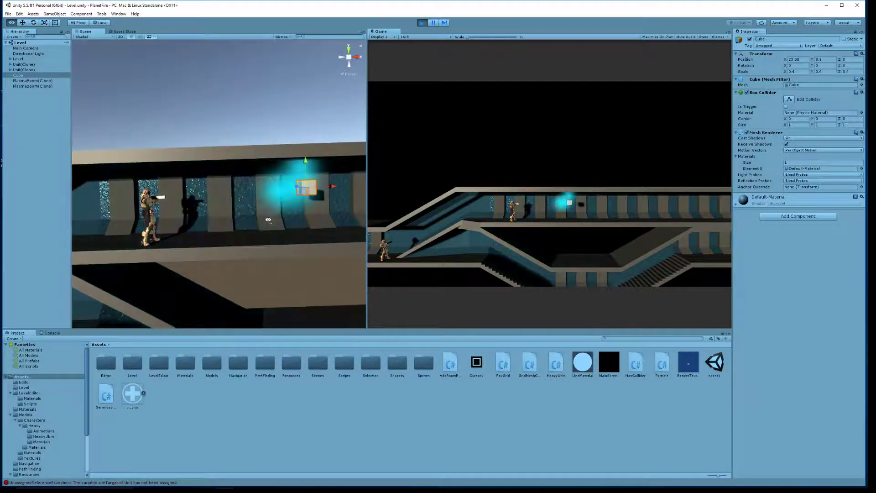
left_click_drag(335, 187, 354, 190)
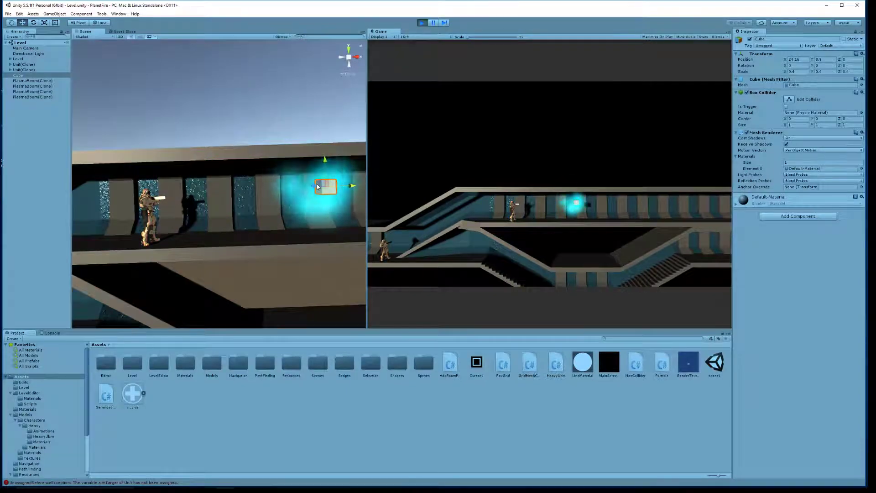
left_click_drag(352, 186, 432, 181)
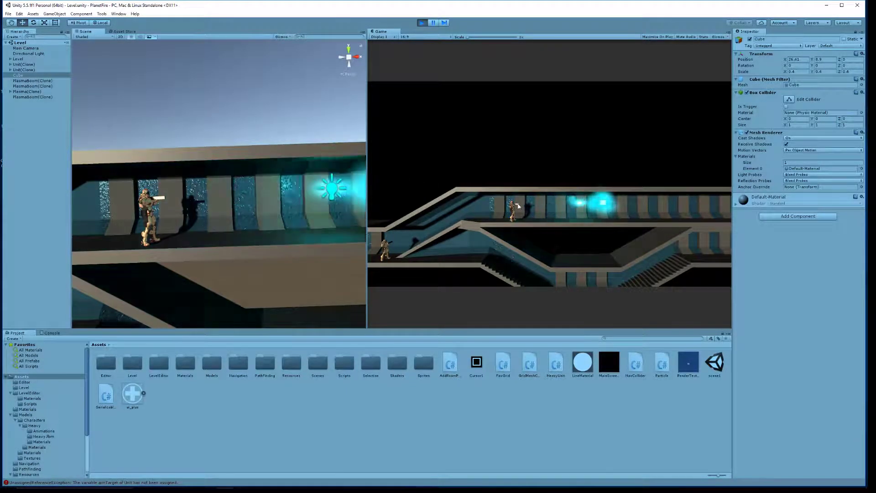
Inspect the rifle's Barrel object and its LeftHandGrip and RightHandGrip children in the shooting unit's hierarchy.
mouse_move(268, 209)
right_mouse_down()
mouse_move(282, 212)
mouse_move(173, 207)
right_mouse_up()
left_click(167, 207)
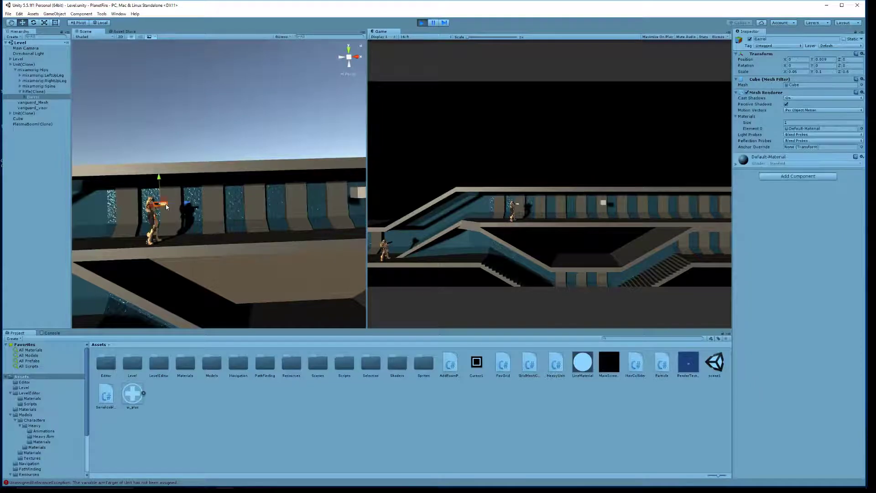
left_click(25, 97)
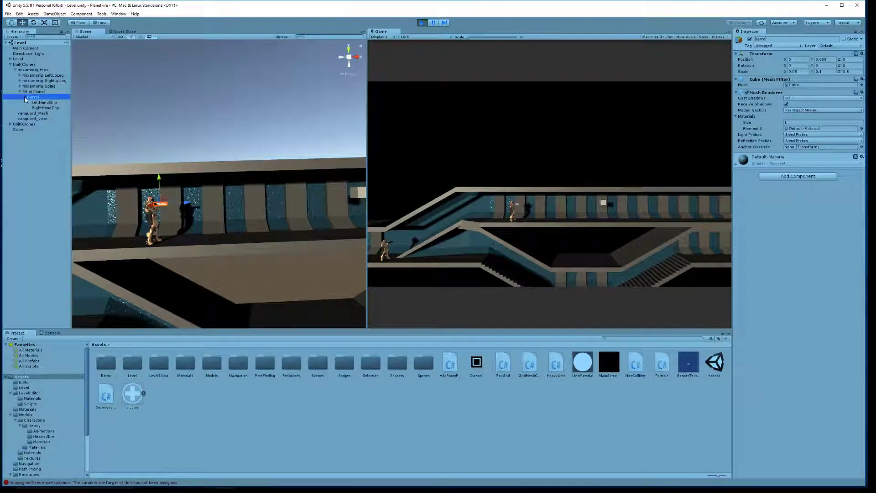
left_click(47, 105)
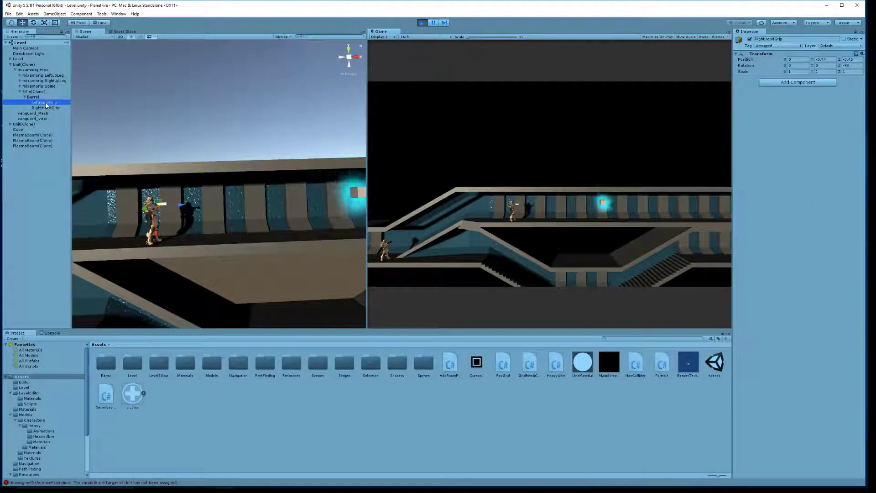
left_click(47, 108)
left_click(46, 101)
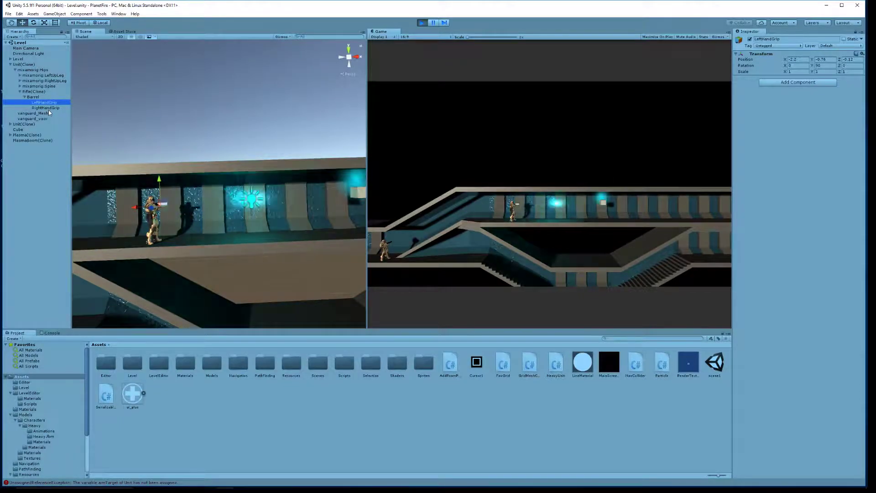
Inspect the rifle's RightHandGrip and LeftHandGrip objects and frame the unit's vanguard_Mesh for a close look at the pose.
left_click(47, 108)
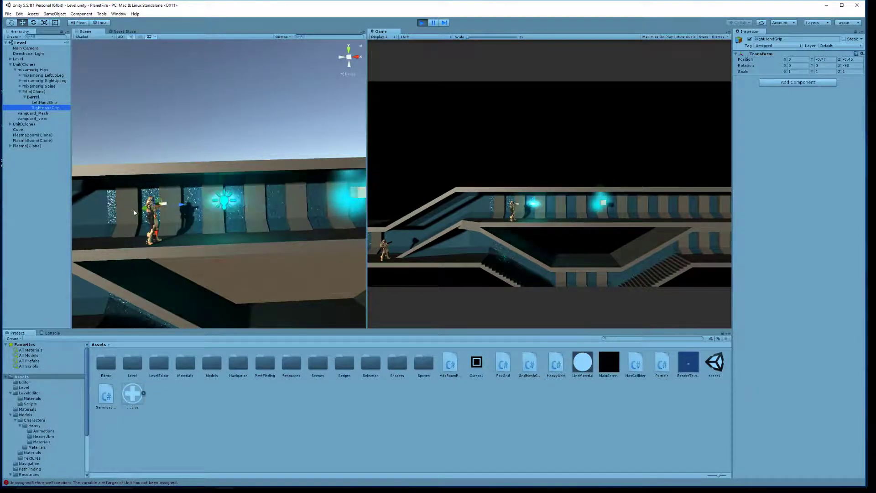
left_click(154, 222)
key("f")
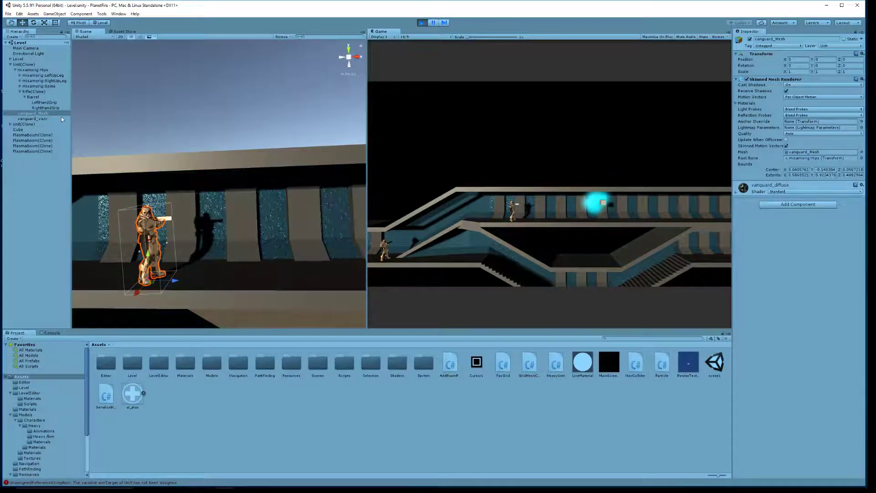
left_click(51, 103)
mouse_move(207, 228)
right_mouse_down()
mouse_move(256, 229)
mouse_move(205, 229)
right_mouse_up()
key("a")
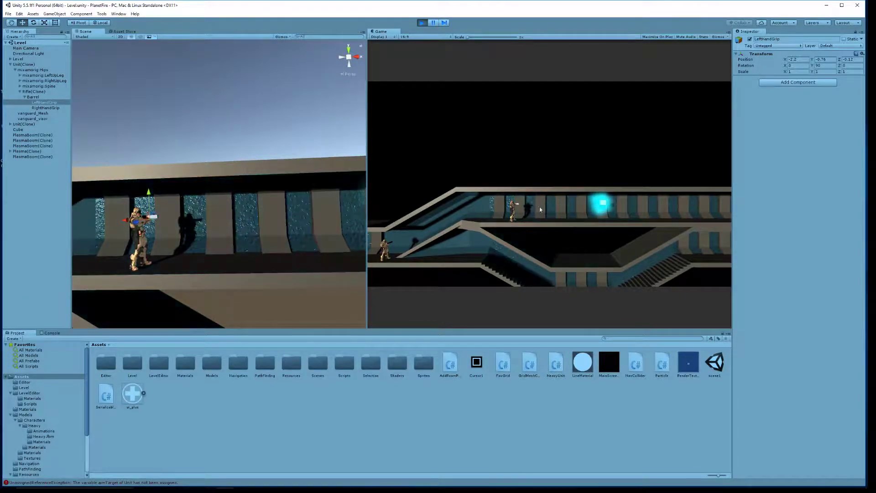
Move the target cube up and down in the upper corridor to test vertical aiming, leaving it at about Y 8.75.
right_click_drag(320, 239, 308, 201)
left_click(301, 192)
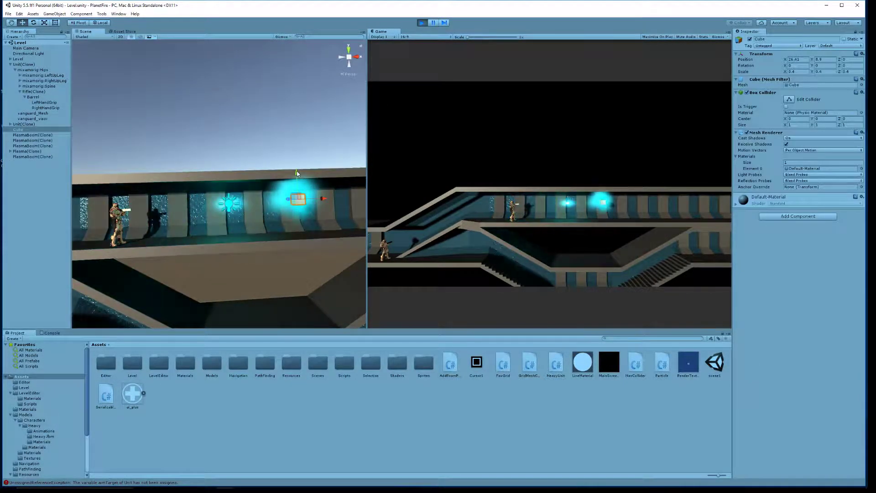
left_click_drag(294, 163, 324, 175)
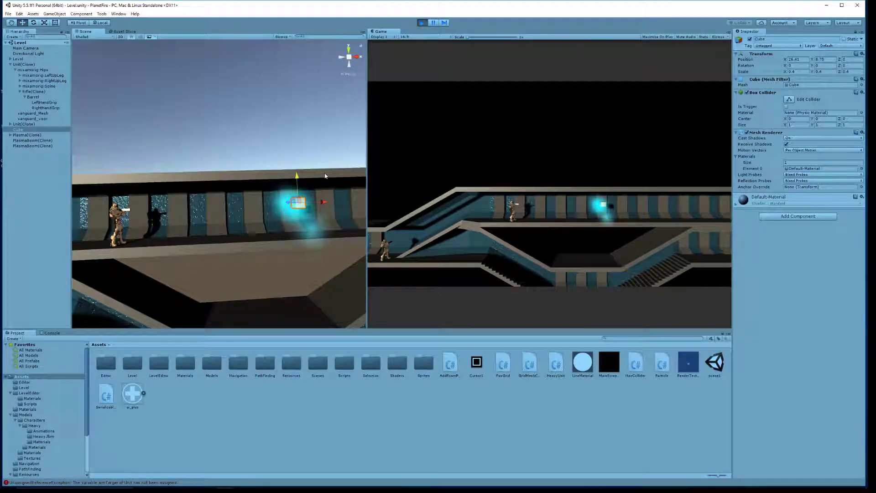
Shift the shooting unit's Rifle(Clone) around to test how the hands follow its grips, leaving it at about Y 0.3, Z 0.39.
left_click_drag(247, 222, 232, 222, "alt")
key("w")
right_click_drag(206, 224, 244, 221)
key("s")
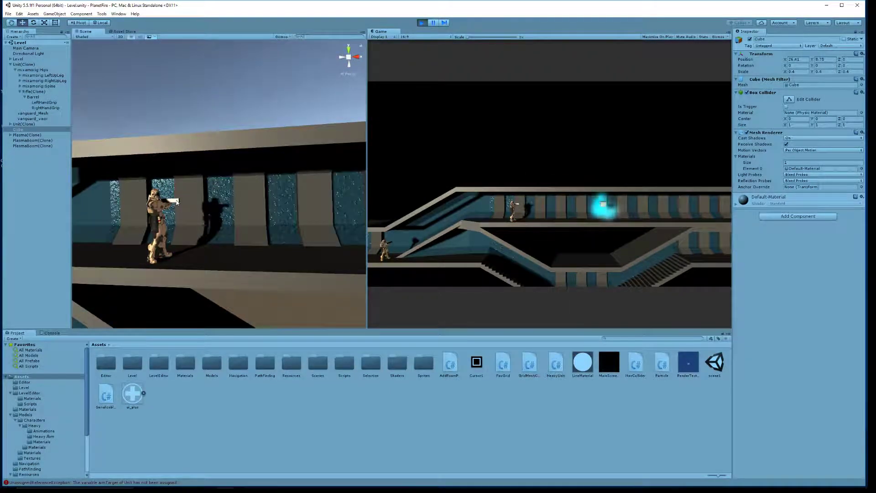
left_click(177, 201)
left_click(43, 92)
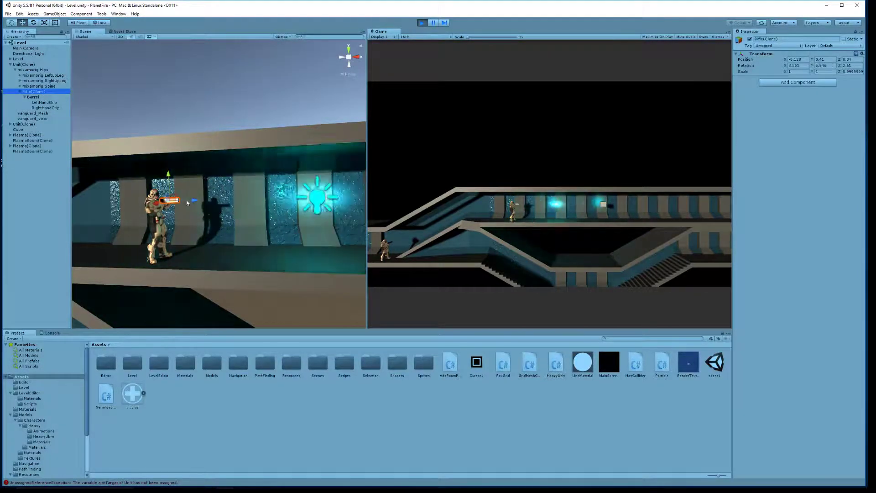
mouse_move(218, 204)
left_mouse_down()
mouse_move(253, 204)
mouse_move(232, 133)
mouse_move(233, 90)
left_mouse_up()
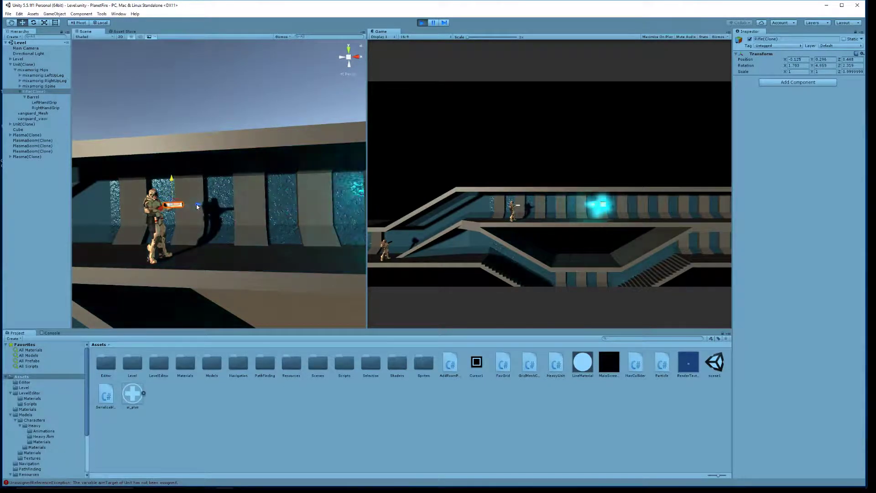
right_click_drag(222, 205, 119, 199)
key("w")
key("d")
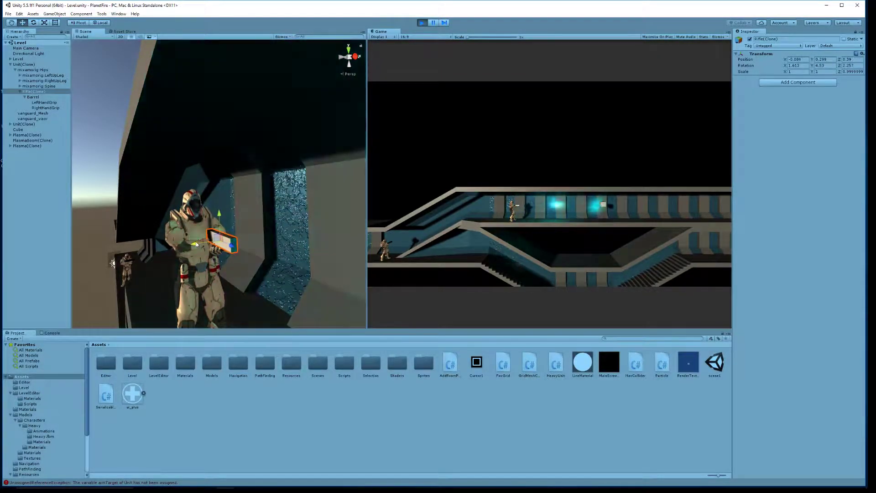
right_click_drag(196, 244, 295, 249)
key("s")
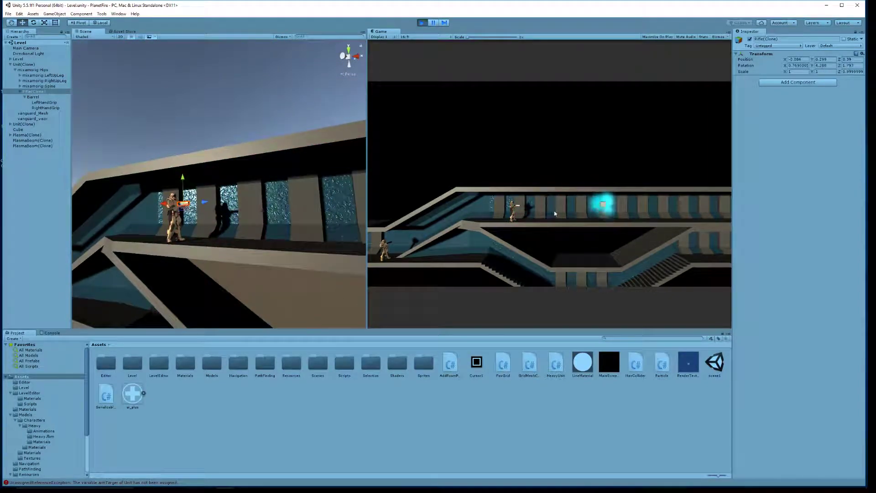
Raise the target cube above the corridor roof to about Y 11.5 and bring it around to test steep aiming angles.
mouse_move(357, 222)
right_mouse_down()
mouse_move(313, 229)
mouse_move(333, 192)
mouse_move(352, 236)
right_mouse_up()
key("s")
key("w")
key("s")
left_click(293, 207)
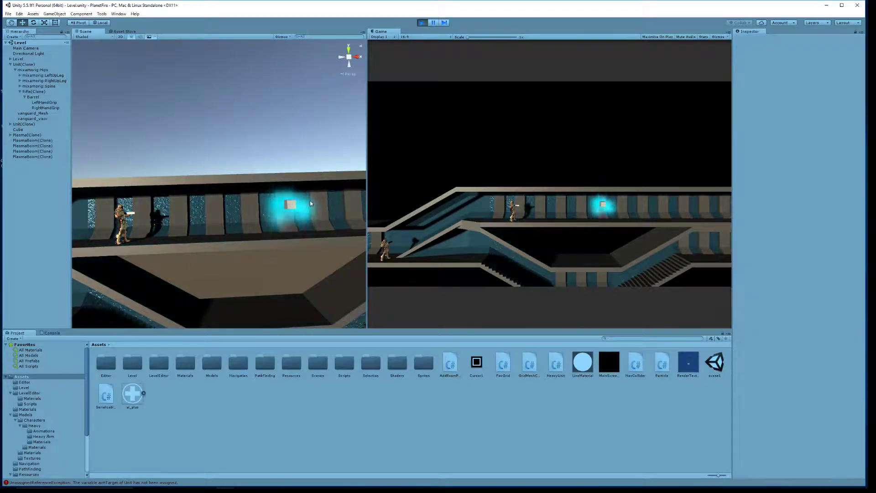
left_click(292, 206)
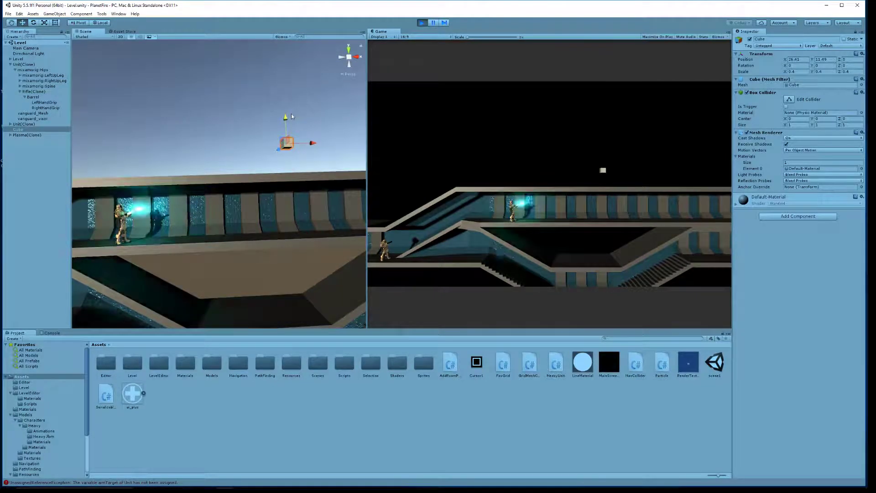
left_click_drag(266, 230, 166, 245)
Move the cube near the corridor floor away from the shooting unit, to about X 26.1, Y 7.8.
right_click_drag(200, 262, 180, 297)
key("w")
key("s")
key("w")
left_click_drag(269, 270, 438, 282)
right_click_drag(283, 267, 299, 268)
scroll(299, 268, "down", 6)
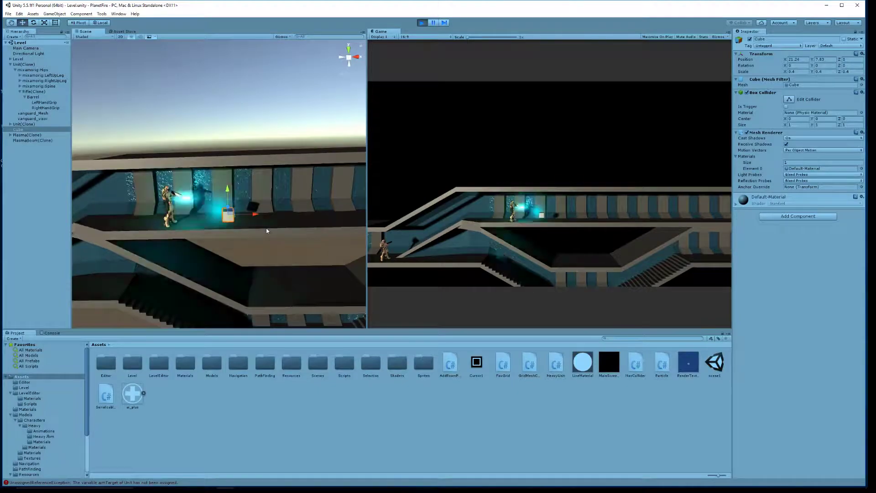
left_click_drag(344, 210, 380, 209)
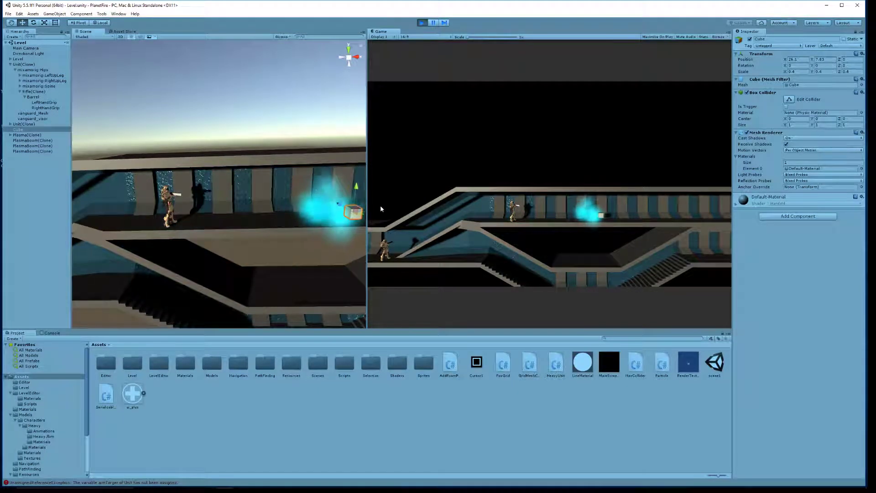
Shift the cube in depth and height to test the unit's aim, leaving it at about X 25.7, Y 8.7, Z 0.26.
right_click_drag(253, 222, 254, 221)
key("w")
key("s")
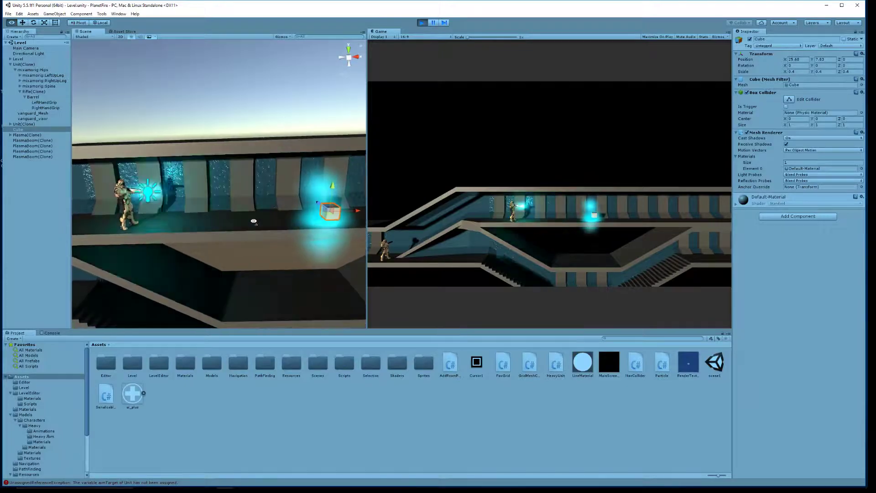
left_click_drag(321, 205, 175, 188)
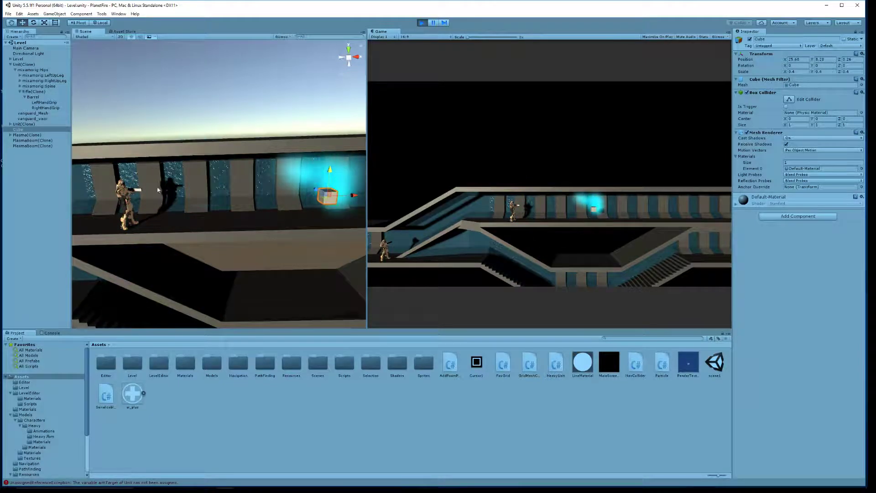
left_click_drag(330, 85, 354, 242)
left_click_drag(346, 120, 213, 184)
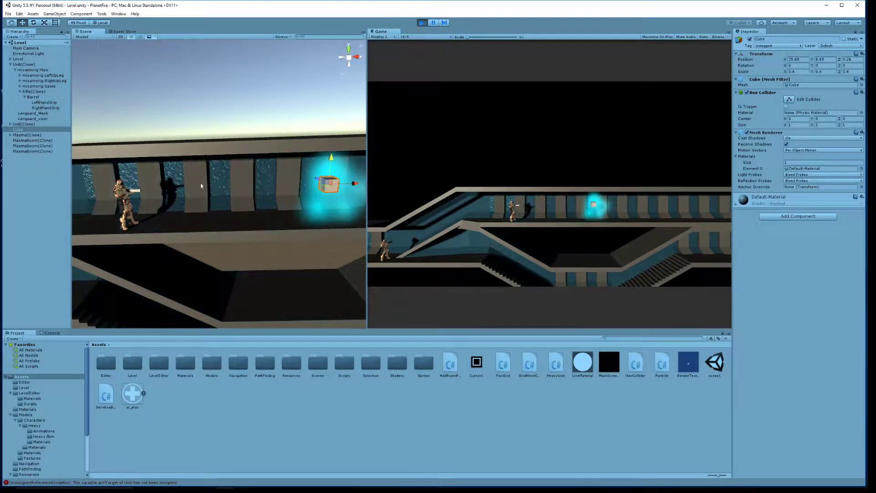
Place the cube farther down the upper corridor at about X 31.9 and examine the shooting unit's rifle hold up close.
right_click_drag(237, 186, 275, 207)
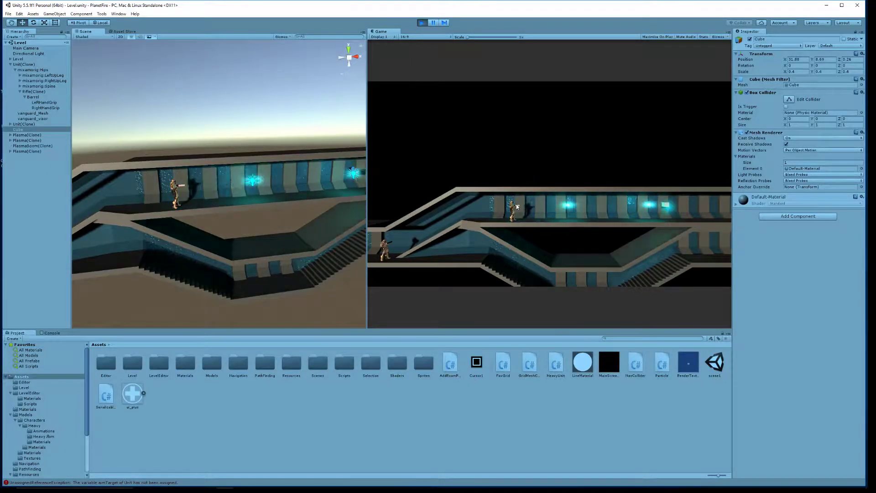
right_click_drag(292, 199, 302, 203)
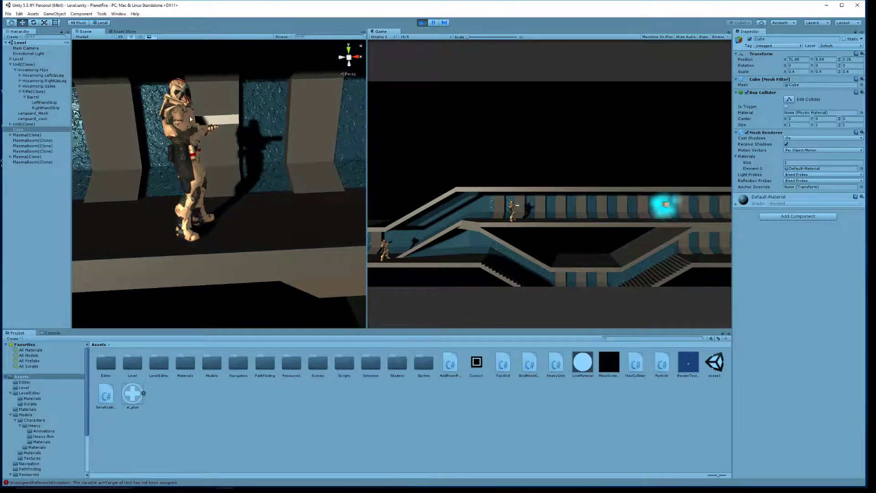
right_click_drag(191, 119, 232, 155)
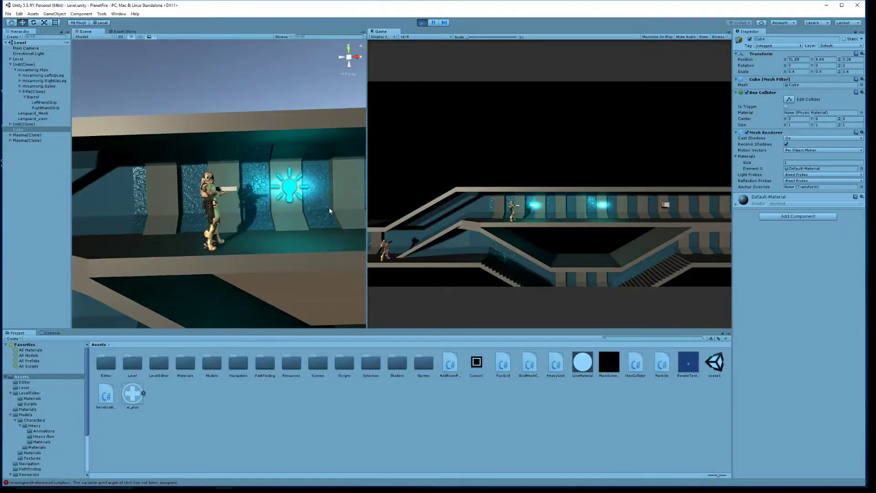
Bring the cube back close to the shooting unit, to about X 22.4, Y 8.4.
scroll(340, 213, "down", 6)
left_click_drag(305, 180, 245, 180)
left_click_drag(156, 152, 155, 106)
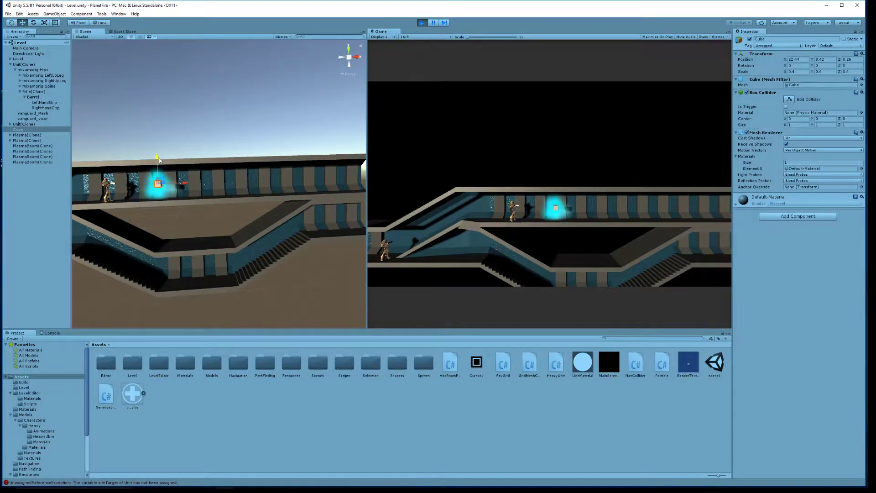
View the unit firing at the nearby cube and stop the running game.
mouse_move(179, 202)
right_mouse_down()
mouse_move(164, 203)
mouse_move(172, 207)
mouse_move(174, 194)
right_mouse_up()
key("w")
key("s")
key("w")
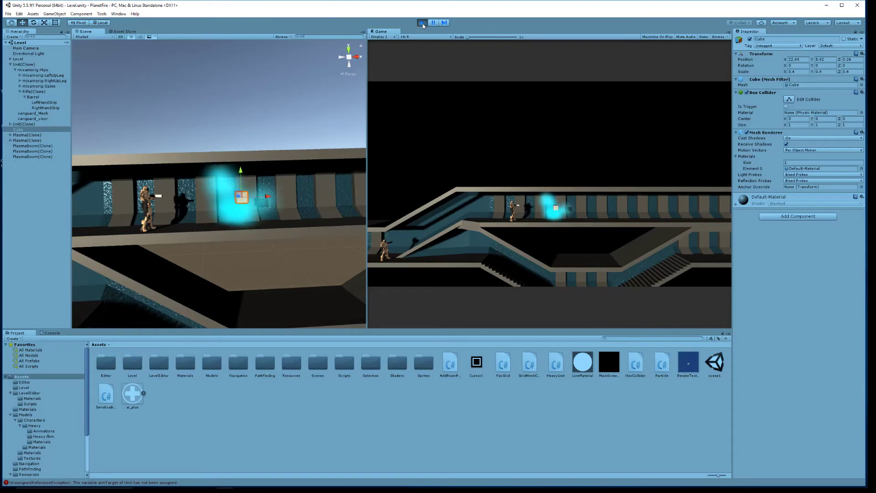
left_click(422, 23)
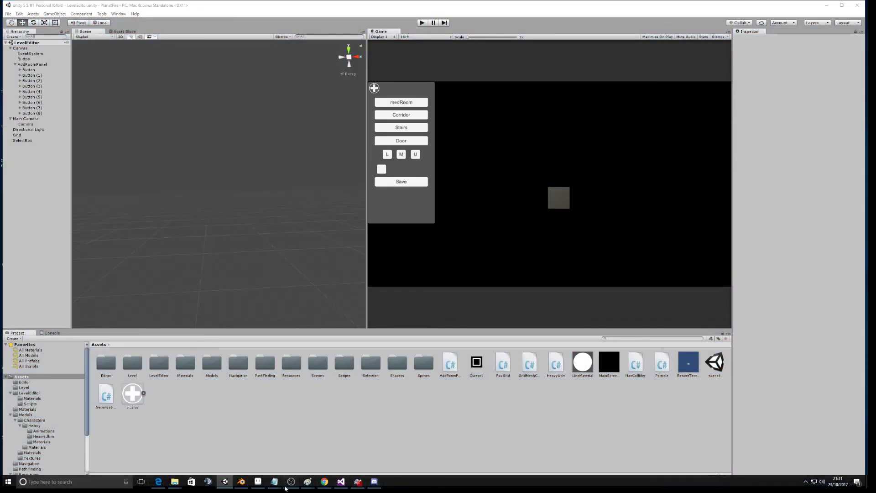